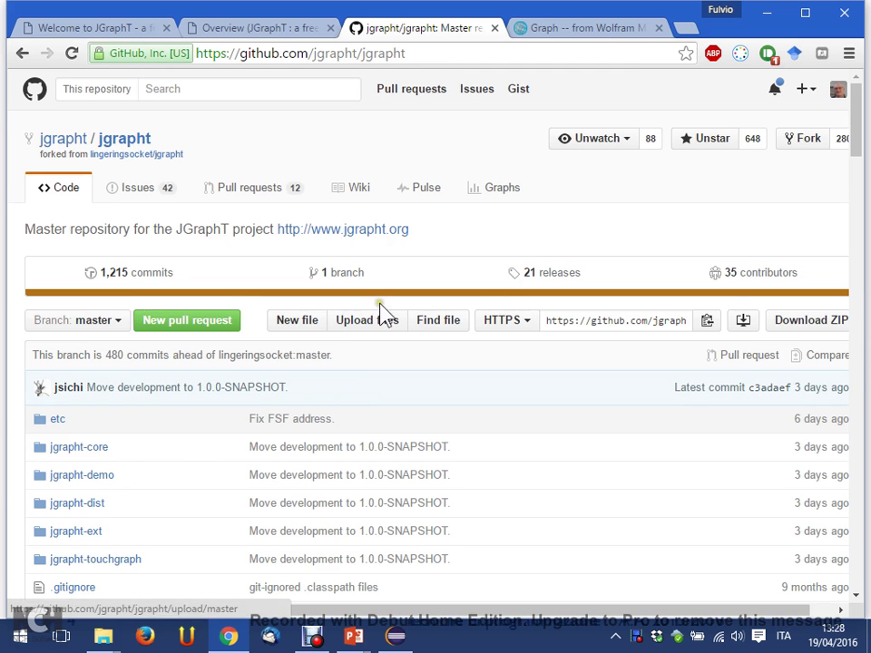
# Step: Open the JGraphT repository's releases page and review the list of published versions and their dates
pyautogui.click(562, 275)
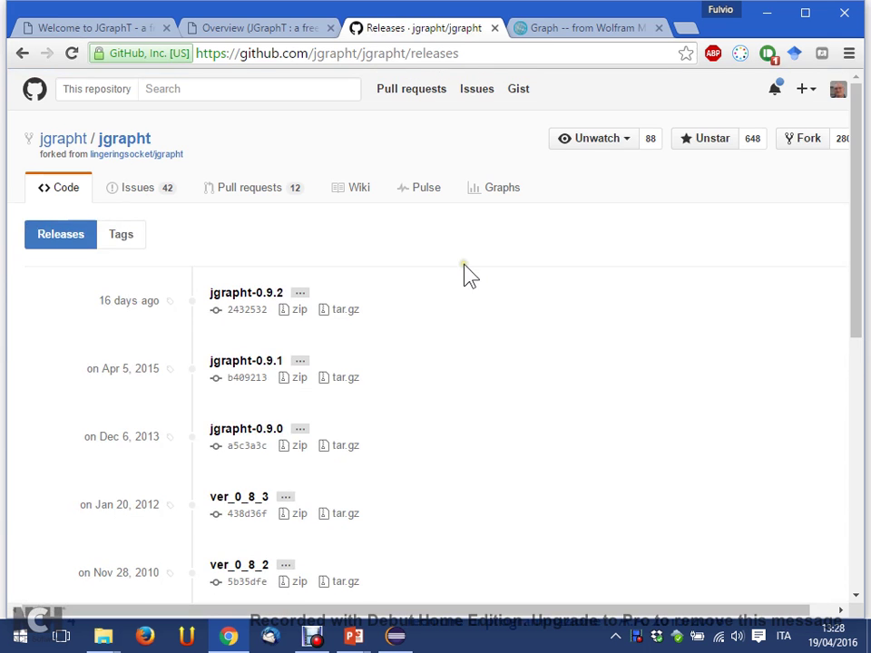
pyautogui.scroll(-1, 467, 273)
pyautogui.scroll(-1, 624, 291)
pyautogui.scroll(2, 369, 286)
pyautogui.scroll(-6, 60, 478)
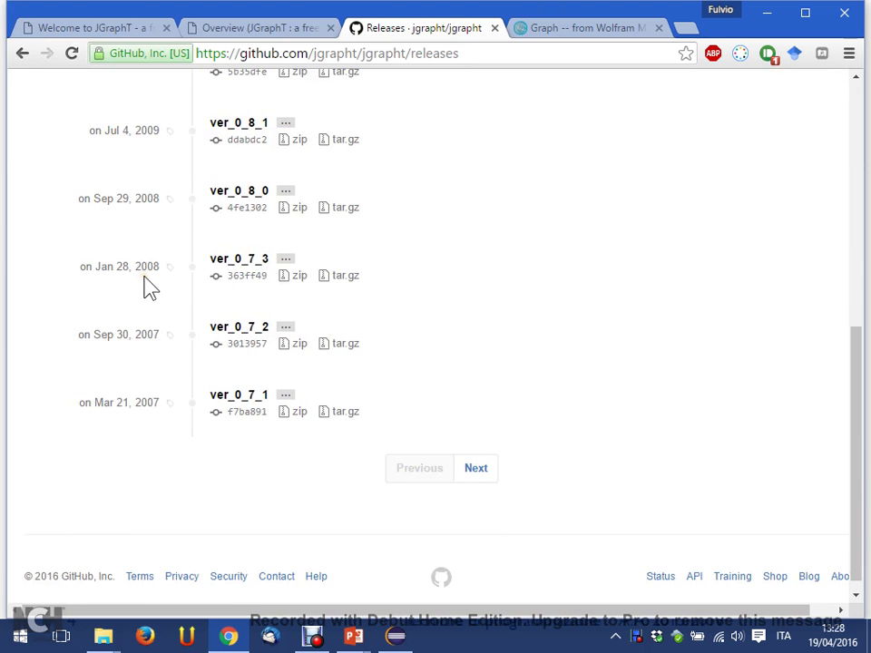
pyautogui.scroll(5, 143, 399)
pyautogui.click(143, 399)
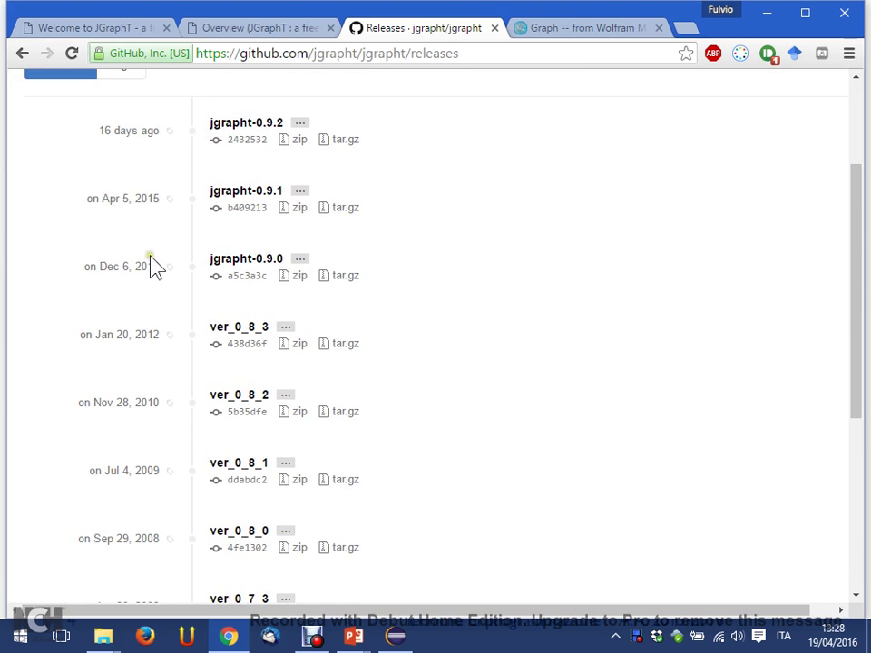
pyautogui.click(122, 274)
pyautogui.moveTo(133, 272)
pyautogui.click(139, 161)
pyautogui.scroll(2, 141, 149)
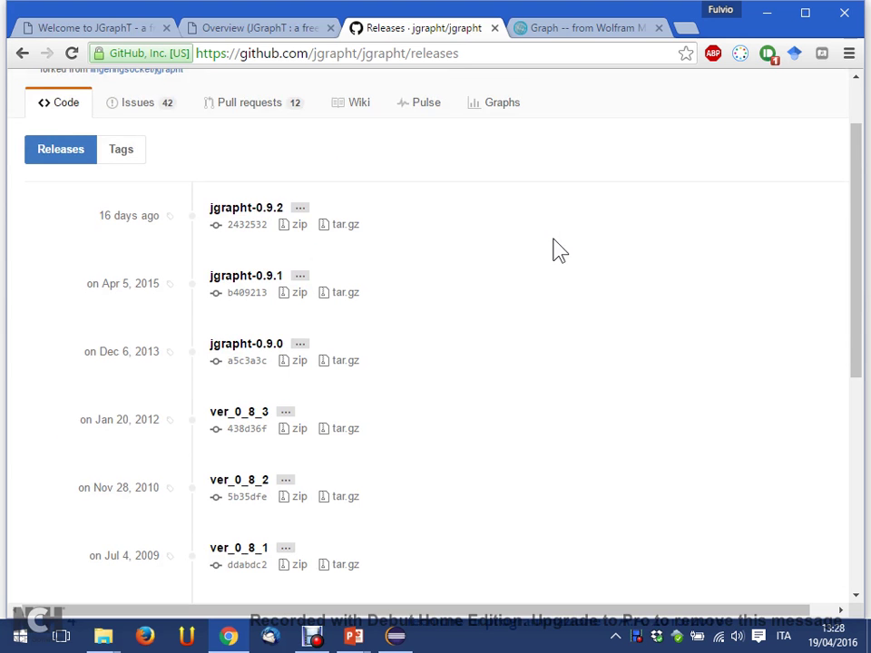
pyautogui.scroll(2, 569, 259)
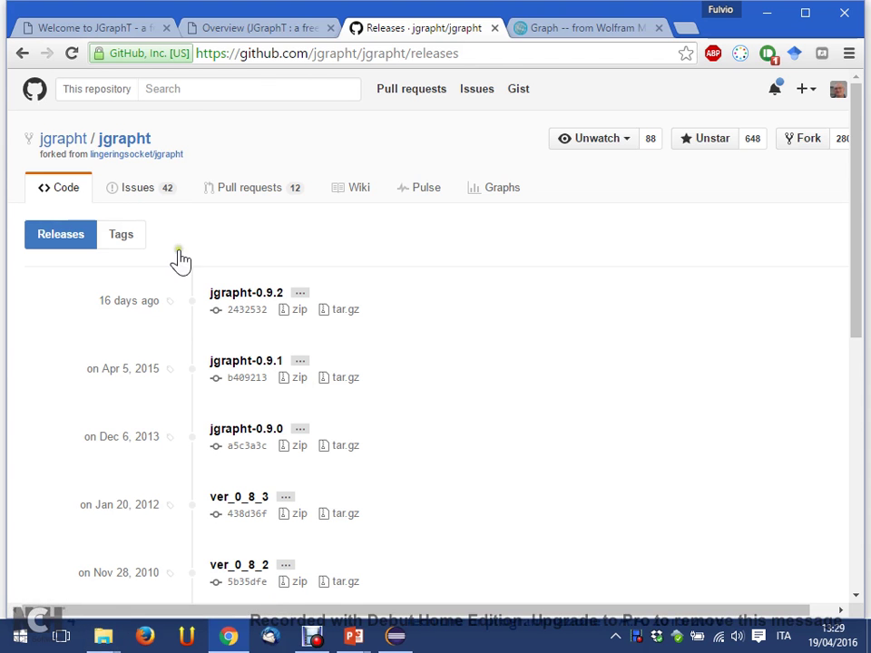
# Step: Switch to the libraries folder in File Explorer and open the archive jgrapht-0.9.2.zip in 7-Zip
pyautogui.click(107, 636)
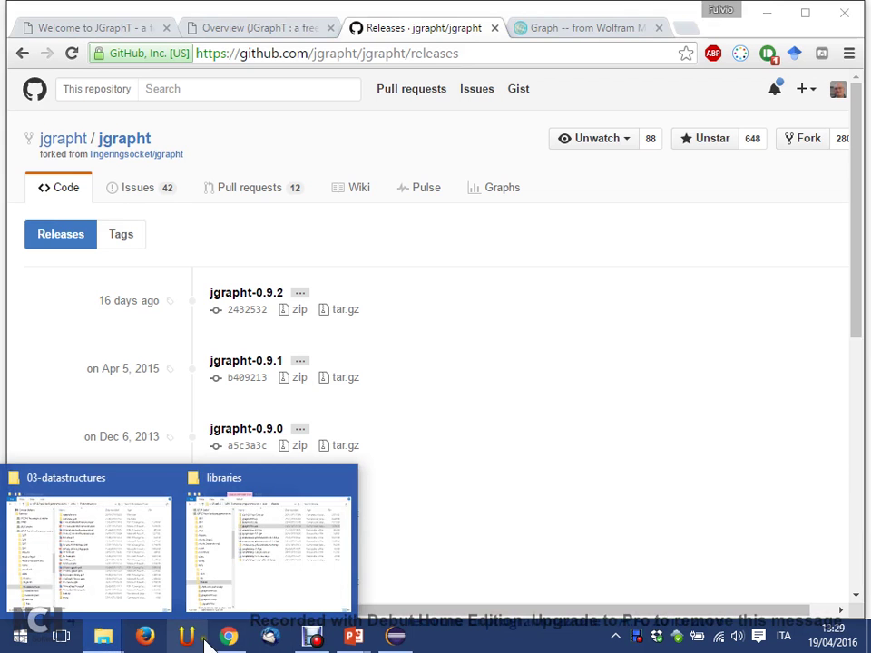
pyautogui.click(405, 630)
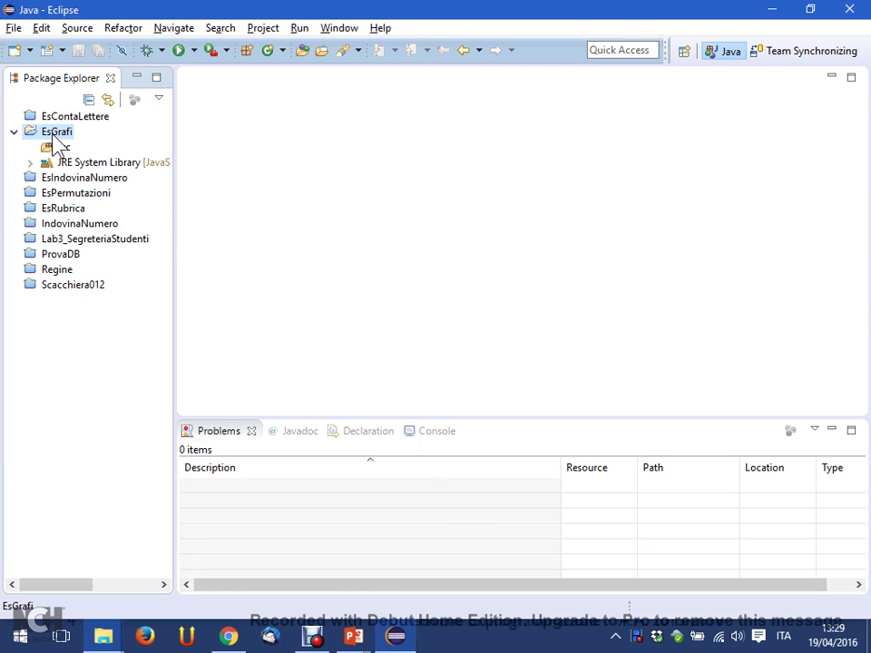
pyautogui.hotkey('alt', 'Tab')
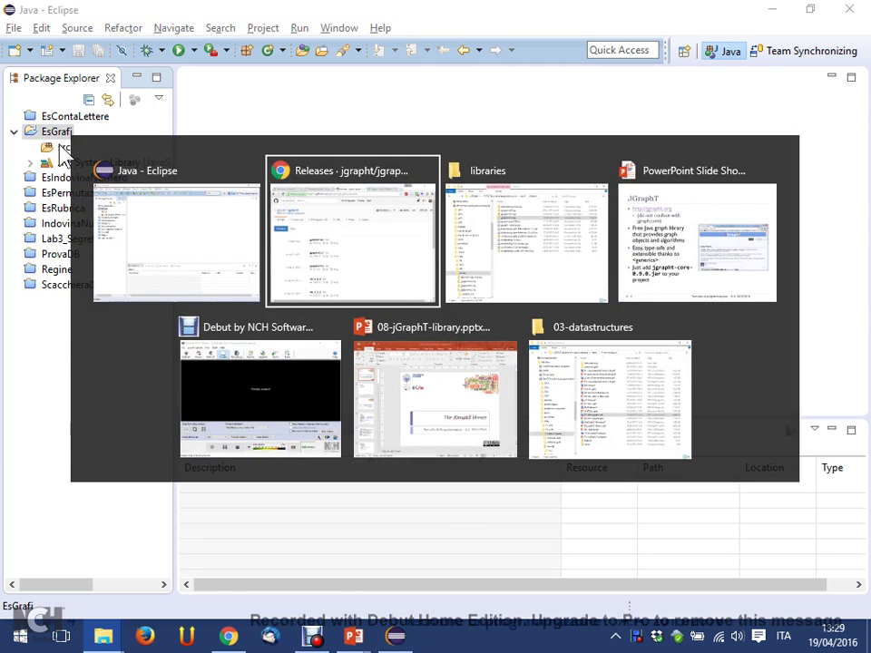
pyautogui.hotkey('alt', 'Tab')
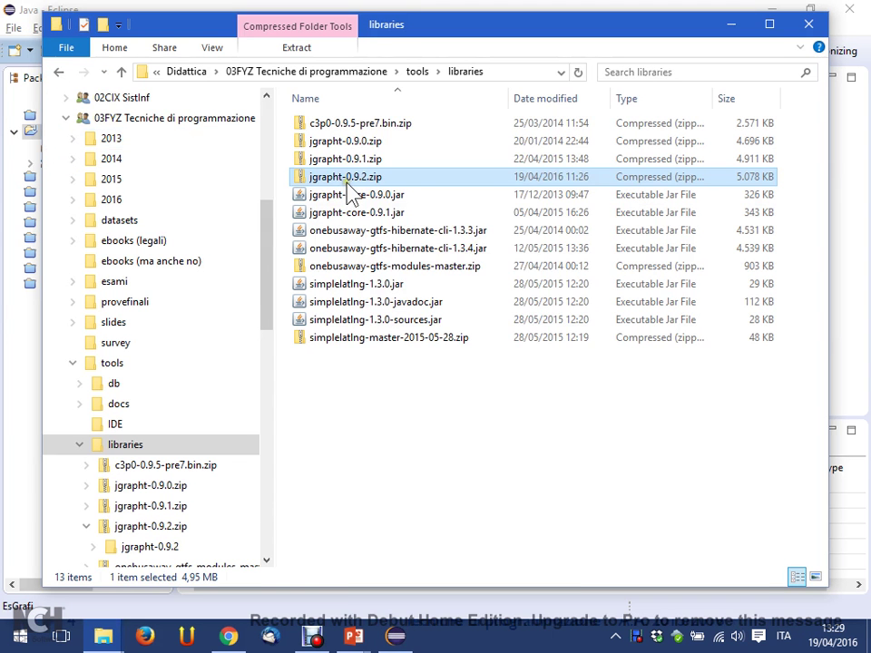
pyautogui.rightClick(345, 182)
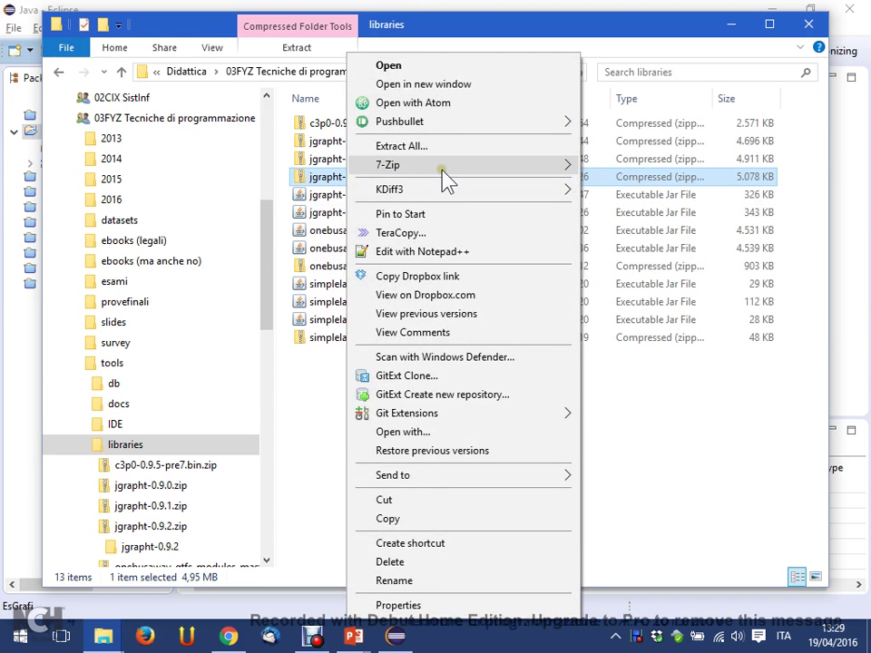
pyautogui.moveTo(568, 166)
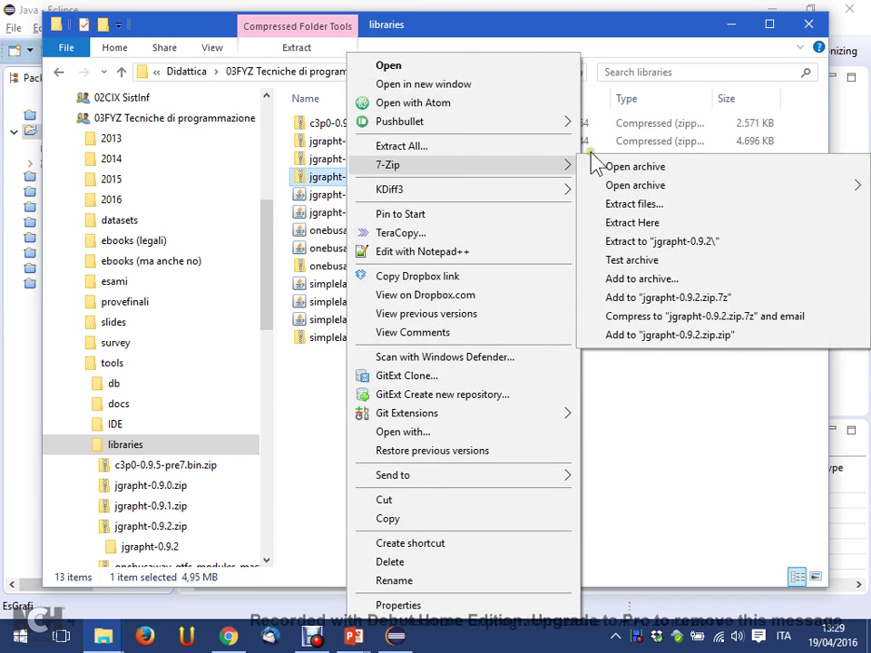
pyautogui.click(645, 169)
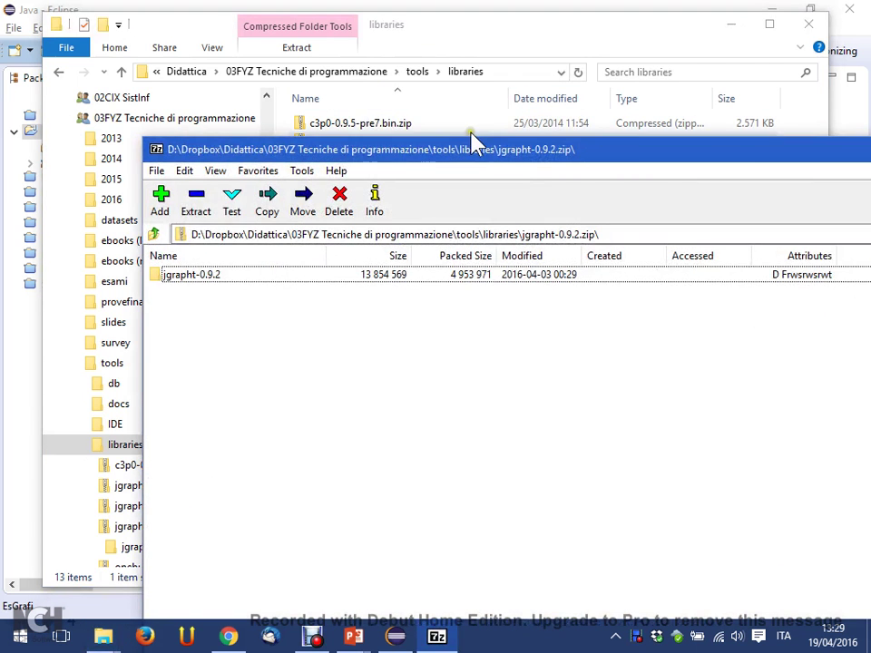
pyautogui.moveTo(471, 137)
pyautogui.mouseDown()
pyautogui.moveTo(483, 149)
pyautogui.moveTo(431, 43)
pyautogui.mouseUp()
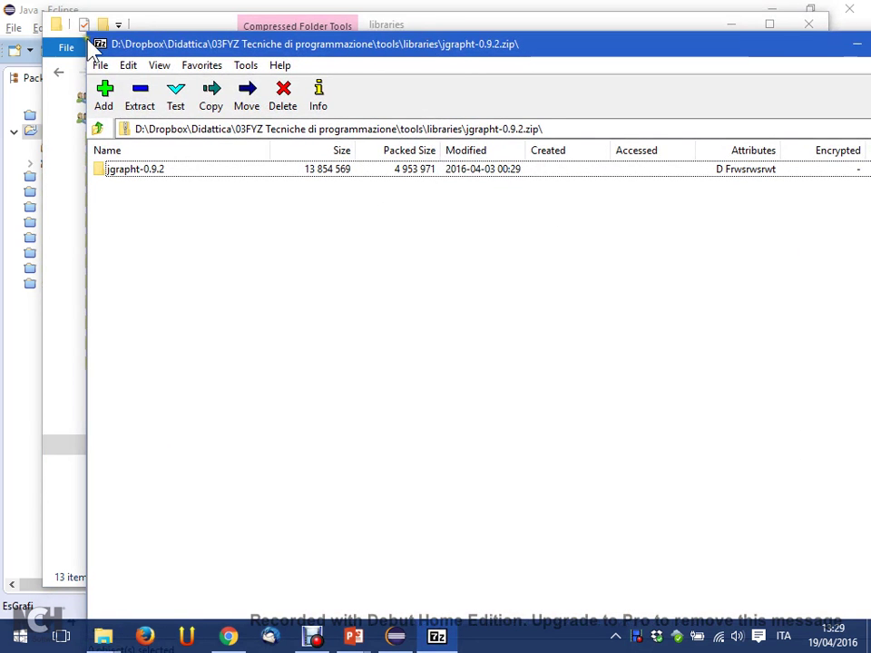
pyautogui.moveTo(90, 31); pyautogui.dragTo(169, 46)
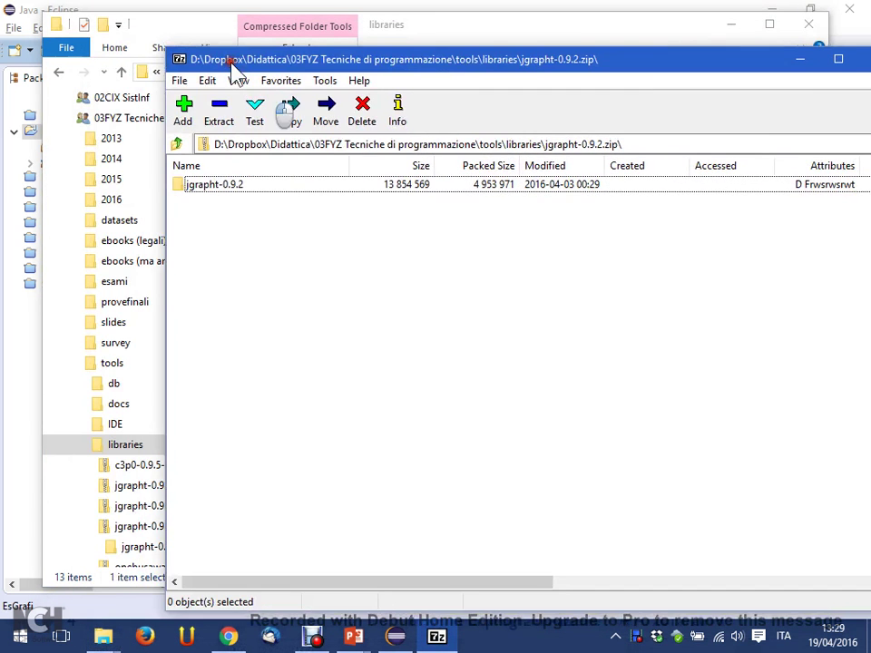
# Step: Open the archive's jgrapht-0.9.2 folder and examine its javadoc, lib and source subfolders
pyautogui.doubleClick(199, 185)
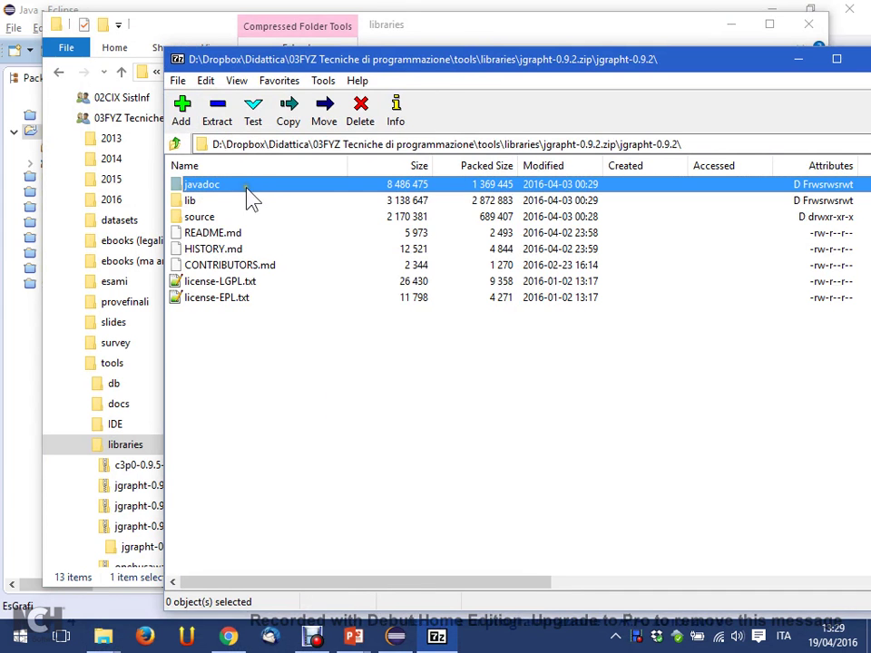
pyautogui.click(186, 201)
pyautogui.click(211, 185)
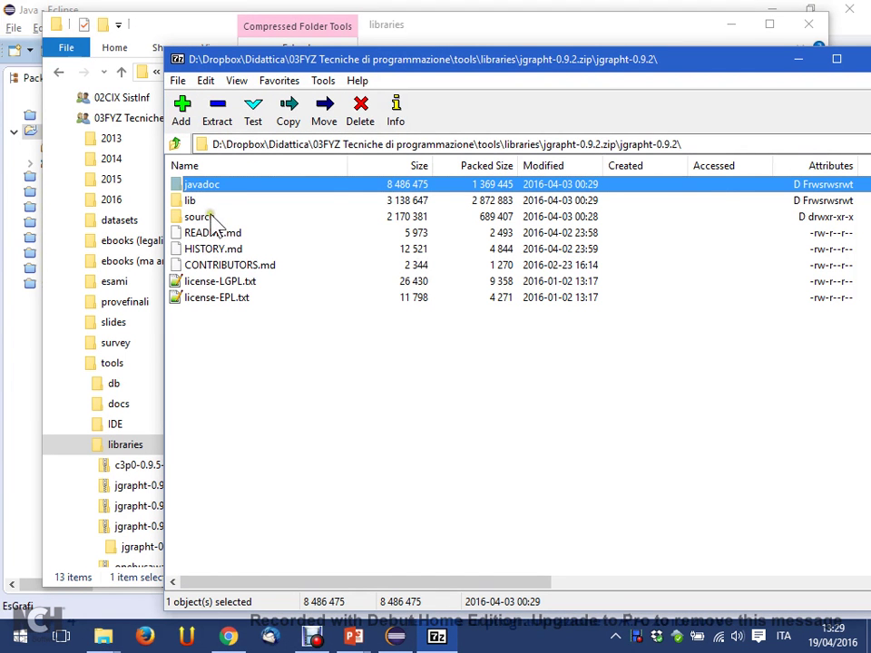
pyautogui.click(209, 218)
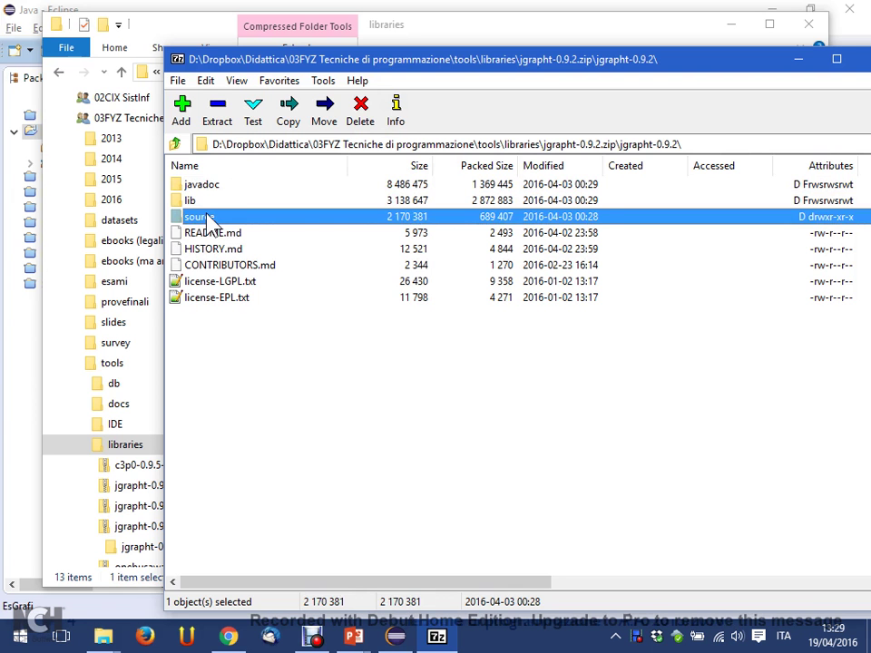
pyautogui.doubleClick(209, 217)
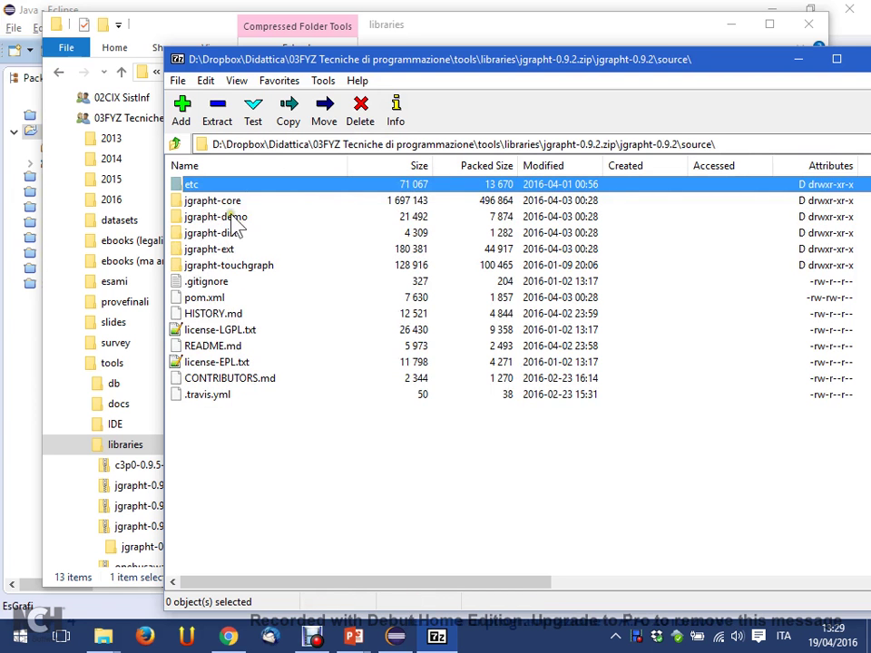
pyautogui.click(175, 143)
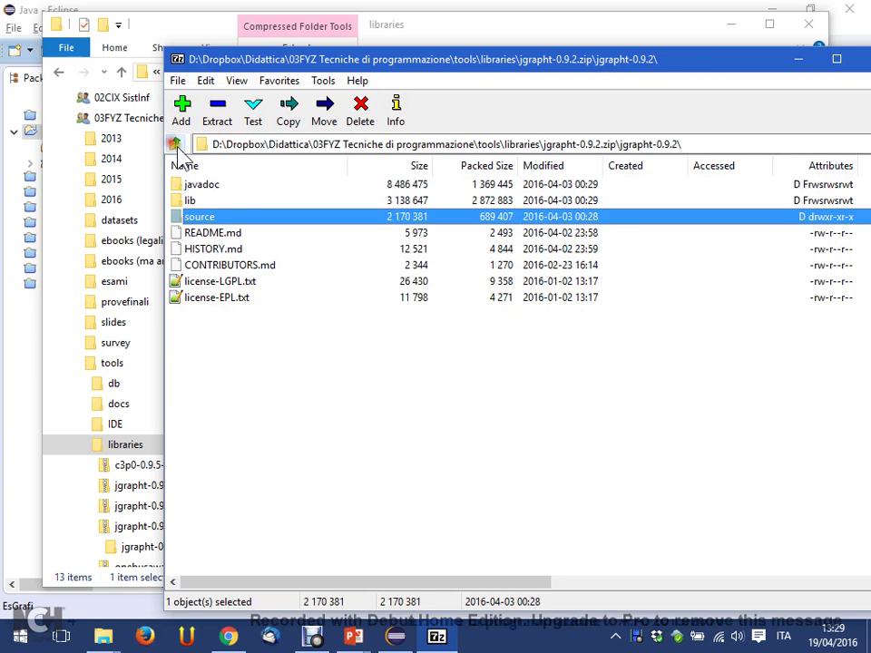
# Step: Extract jgrapht-core-0.9.2.jar from the archive's lib folder into the libraries folder
pyautogui.doubleClick(189, 198)
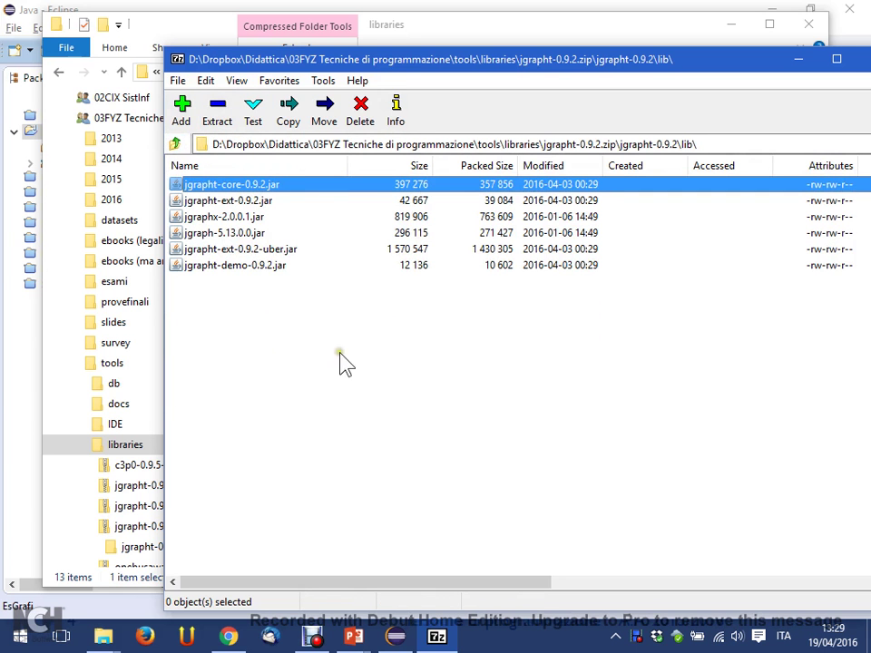
pyautogui.moveTo(344, 363); pyautogui.dragTo(272, 301)
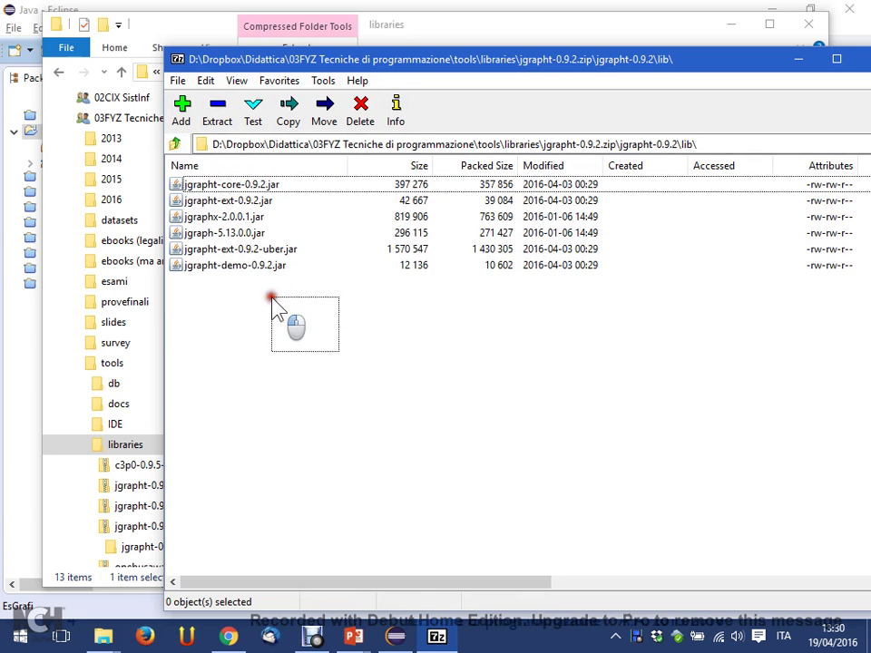
pyautogui.click(303, 184)
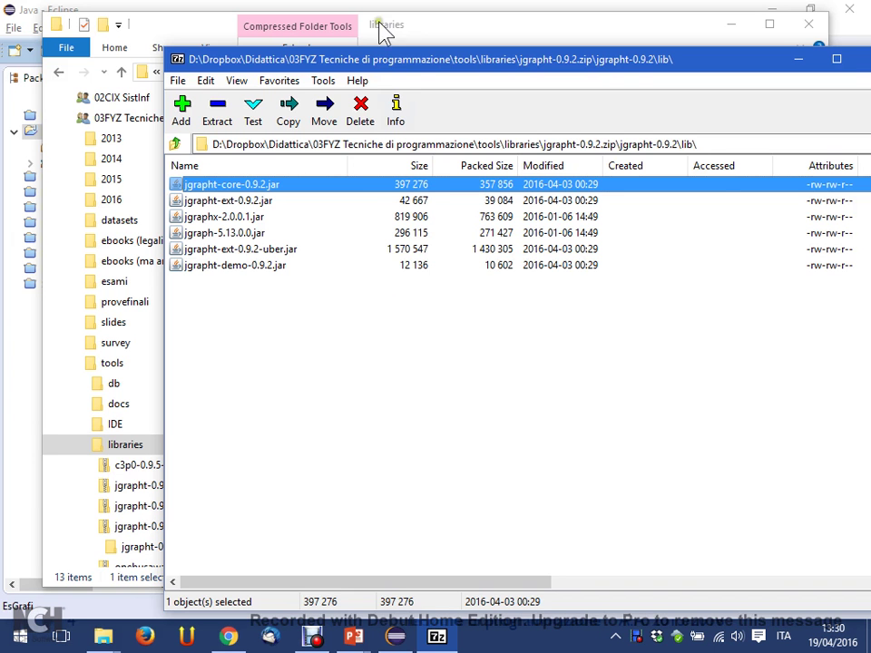
pyautogui.rightClick(232, 184)
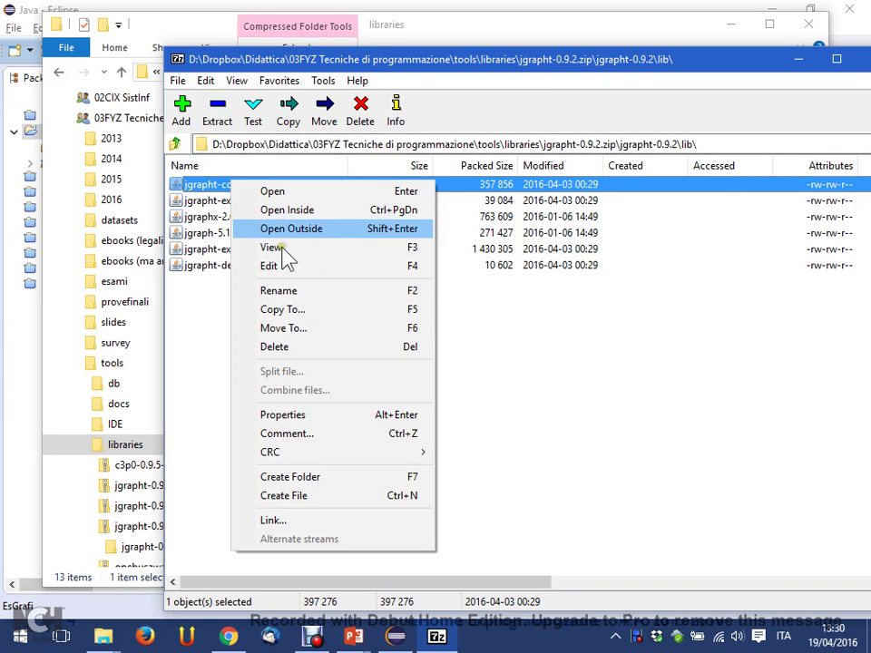
pyautogui.moveTo(342, 60); pyautogui.dragTo(634, 45)
pyautogui.moveTo(529, 171); pyautogui.dragTo(376, 423)
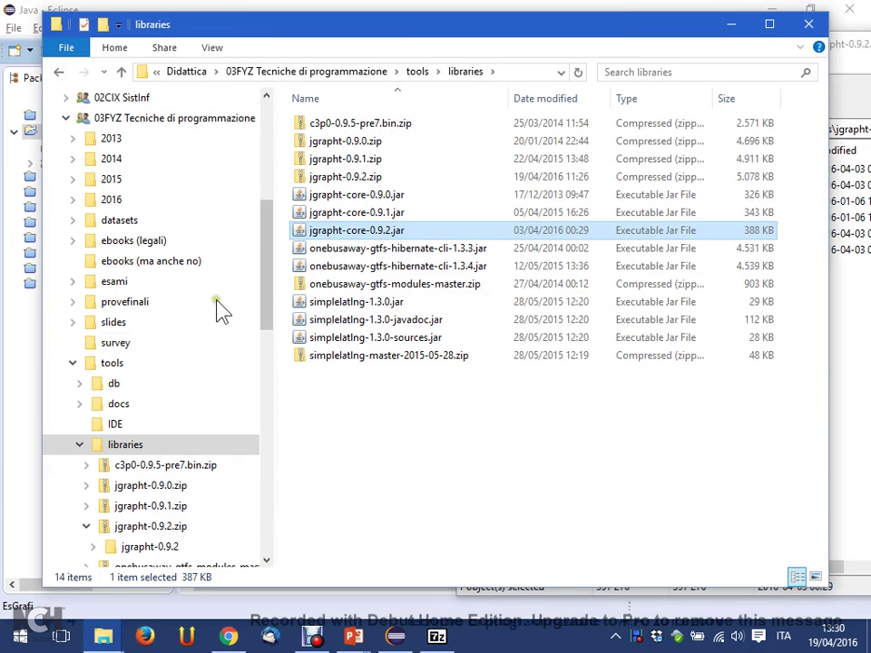
# Step: Switch to Eclipse and create a folder named lib in the EsGrafi project
pyautogui.doubleClick(209, 12)
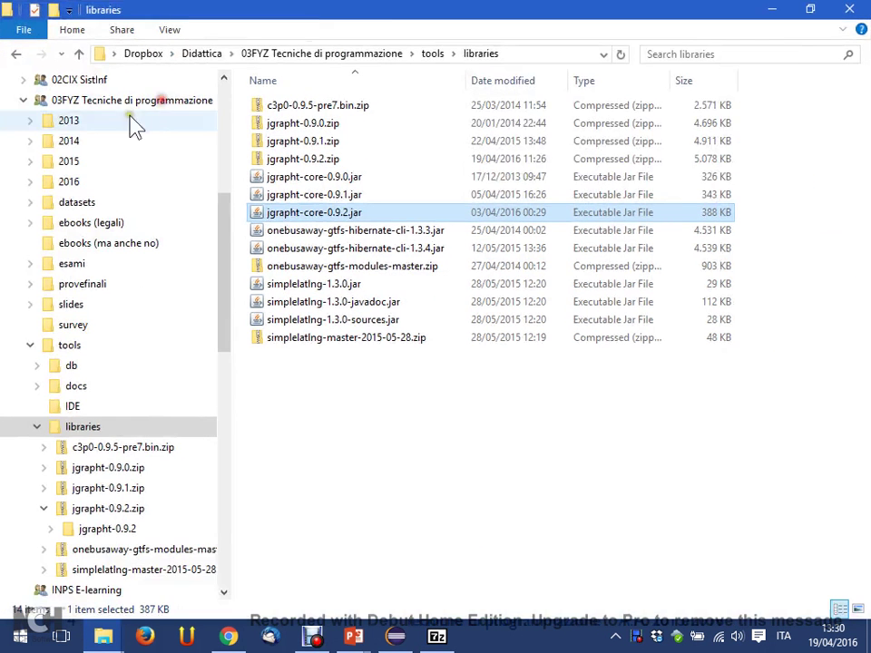
pyautogui.doubleClick(388, 28)
pyautogui.doubleClick(388, 26)
pyautogui.doubleClick(28, 9)
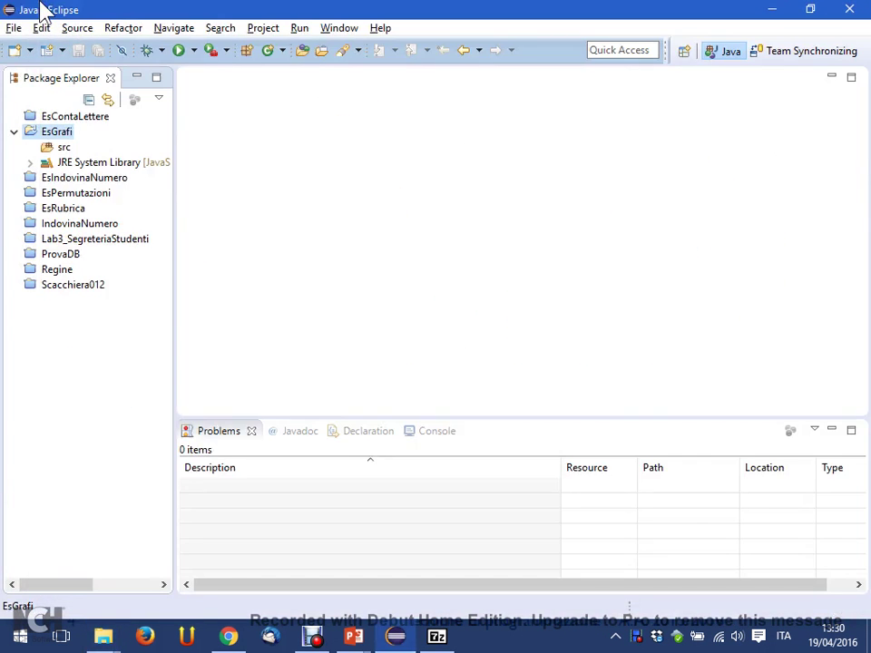
pyautogui.rightClick(51, 133)
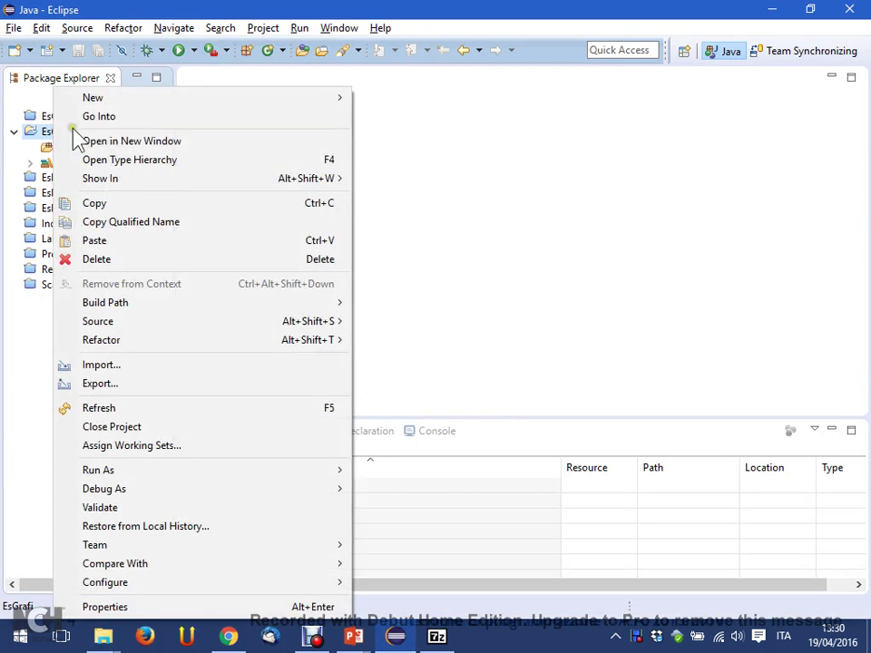
pyautogui.moveTo(177, 100)
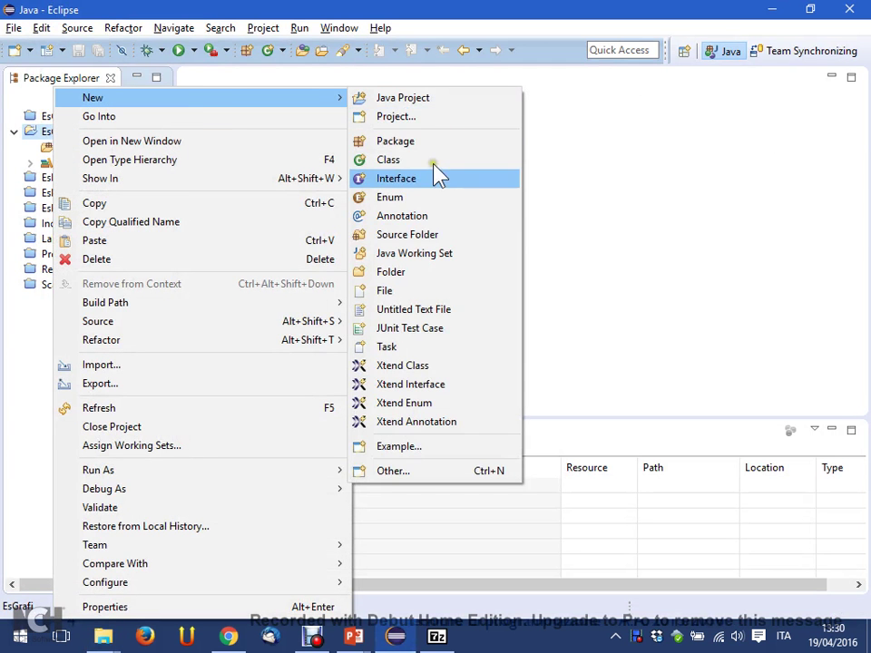
pyautogui.click(432, 274)
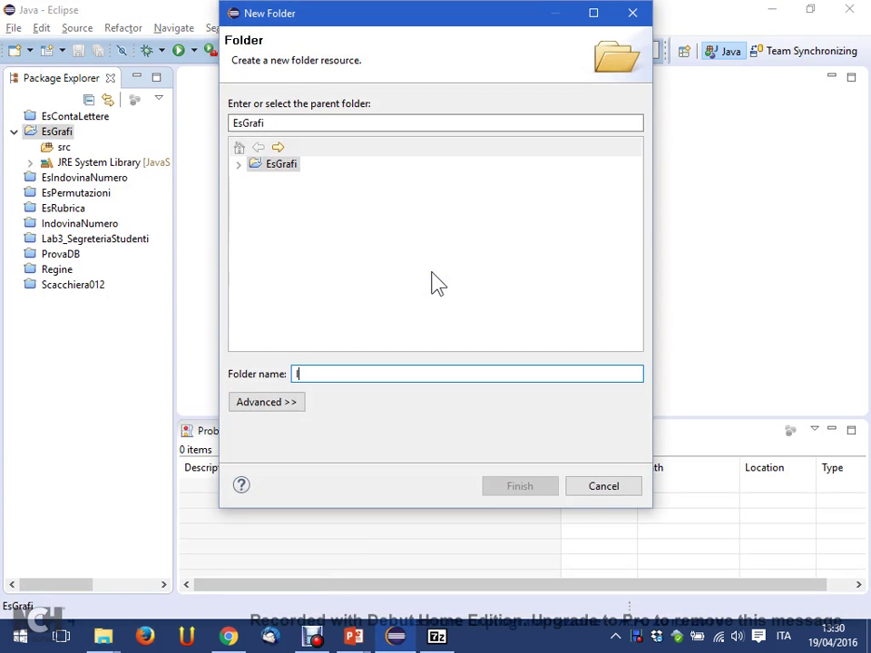
pyautogui.write('lib')
pyautogui.press('Return')
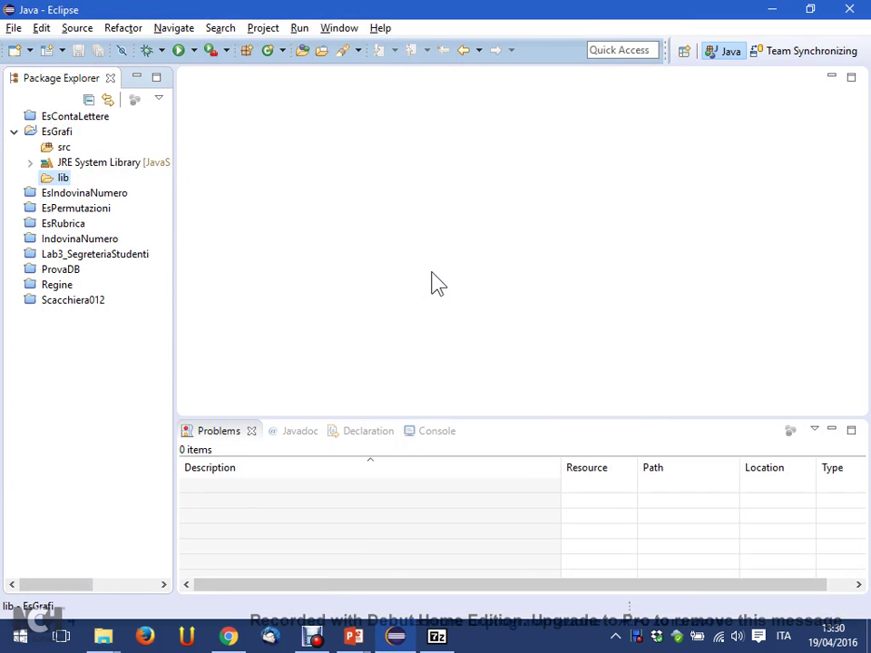
# Step: Import jgrapht-core-0.9.2.jar from the libraries folder into the project's lib folder with the Copy files option, and expand that folder
pyautogui.hotkey('alt', 'Tab')
pyautogui.moveTo(435, 228); pyautogui.dragTo(64, 179)
pyautogui.hotkey('alt', 'Tab')
pyautogui.click(471, 360)
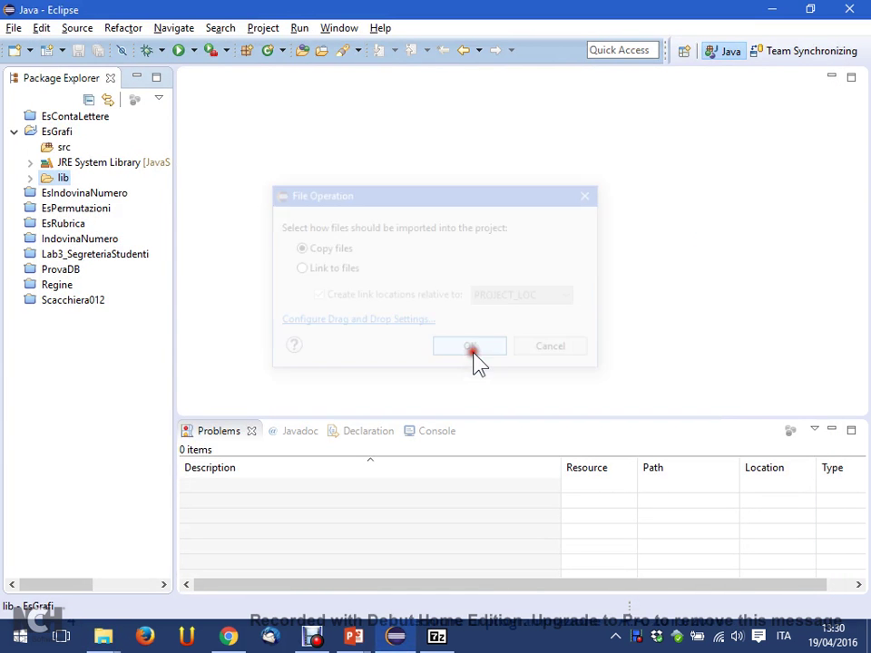
pyautogui.click(30, 178)
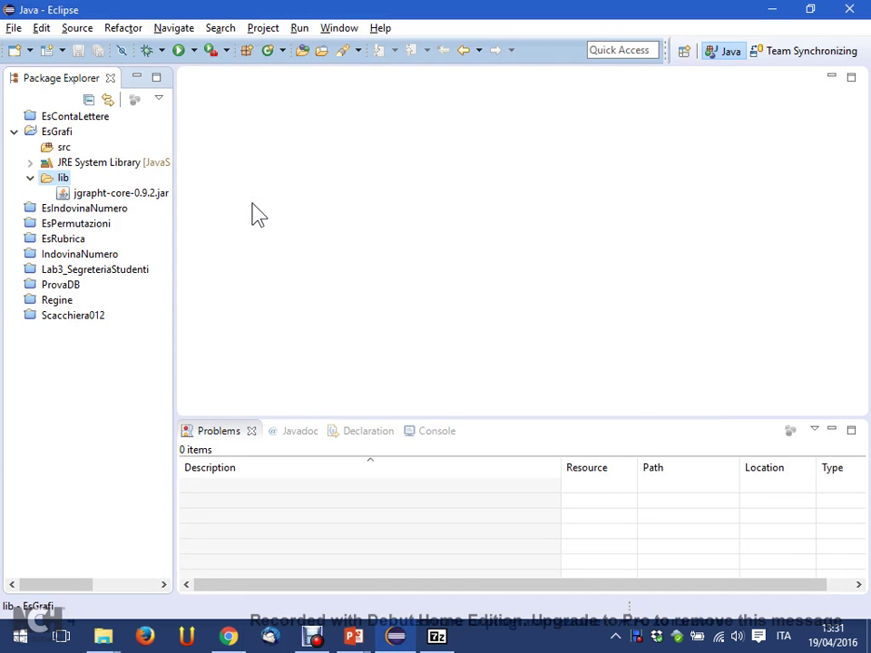
# Step: Switch back to the 7-Zip archive and look at jgrapht-ext-0.9.2.jar among the other JAR files in its lib folder
pyautogui.hotkey('alt', 'Tab')
pyautogui.hotkey('alt', 'Tab')
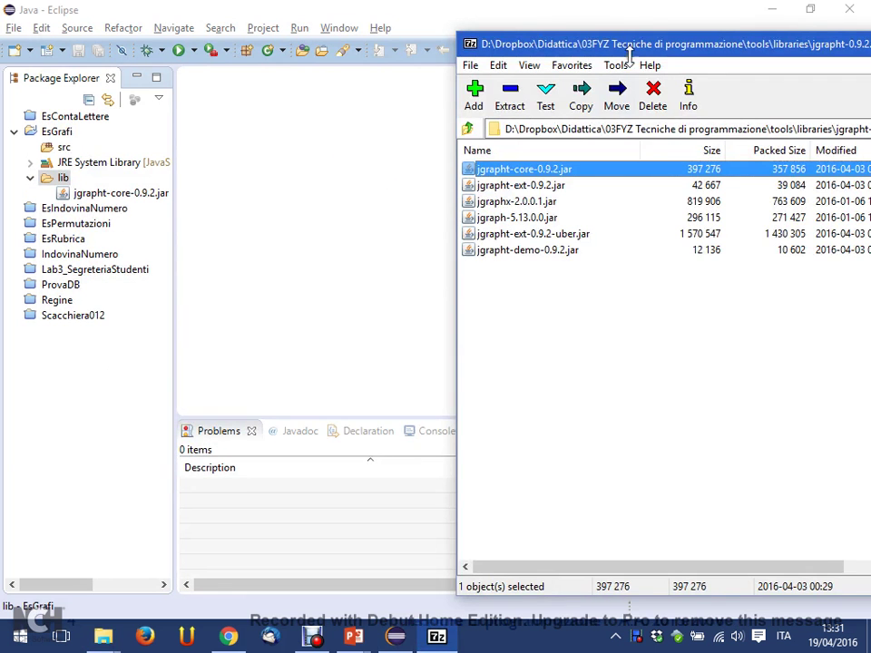
pyautogui.moveTo(647, 45); pyautogui.dragTo(551, 35)
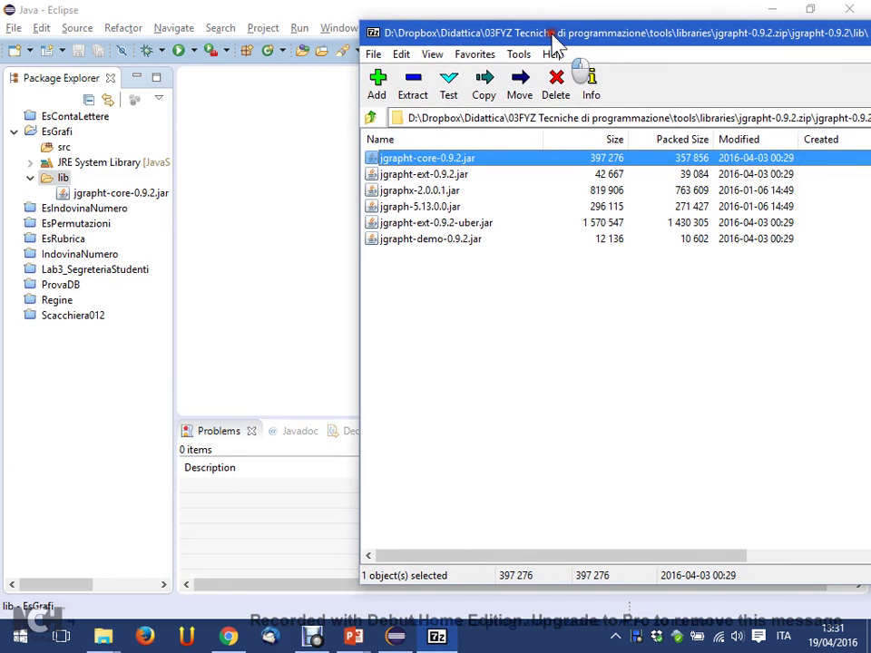
pyautogui.click(522, 177)
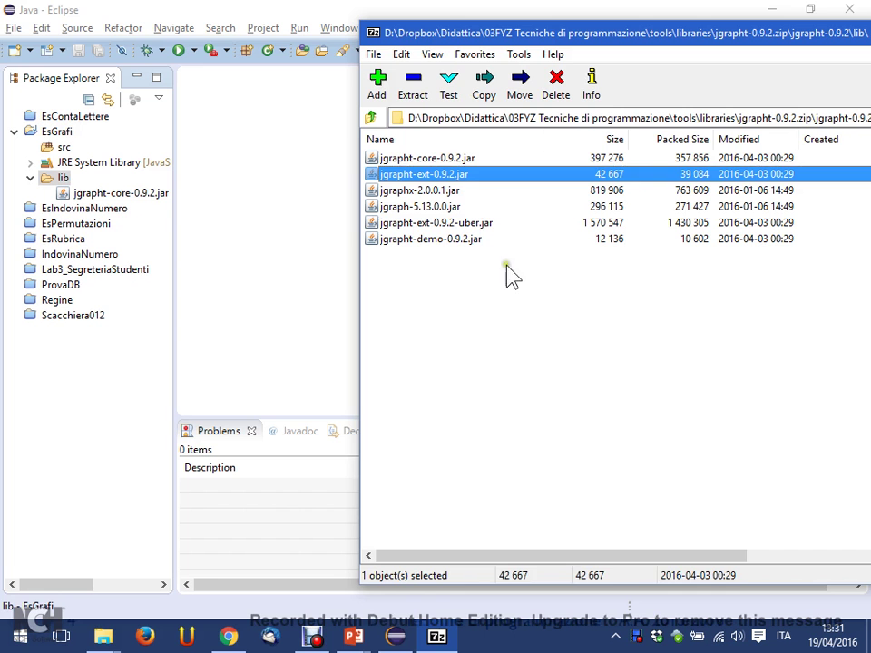
# Step: Examine jgrapht-demo-0.9.2.jar, jgrapht-ext-0.9.2-uber.jar and jgrapht-core-0.9.2.jar in the archive's lib folder, and close the 7-Zip window
pyautogui.click(506, 300)
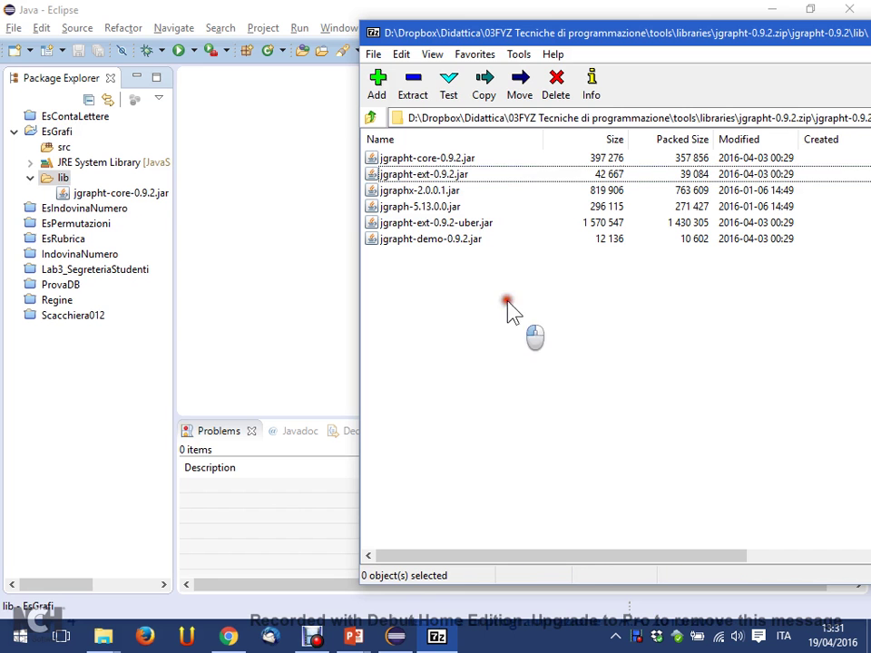
pyautogui.click(499, 239)
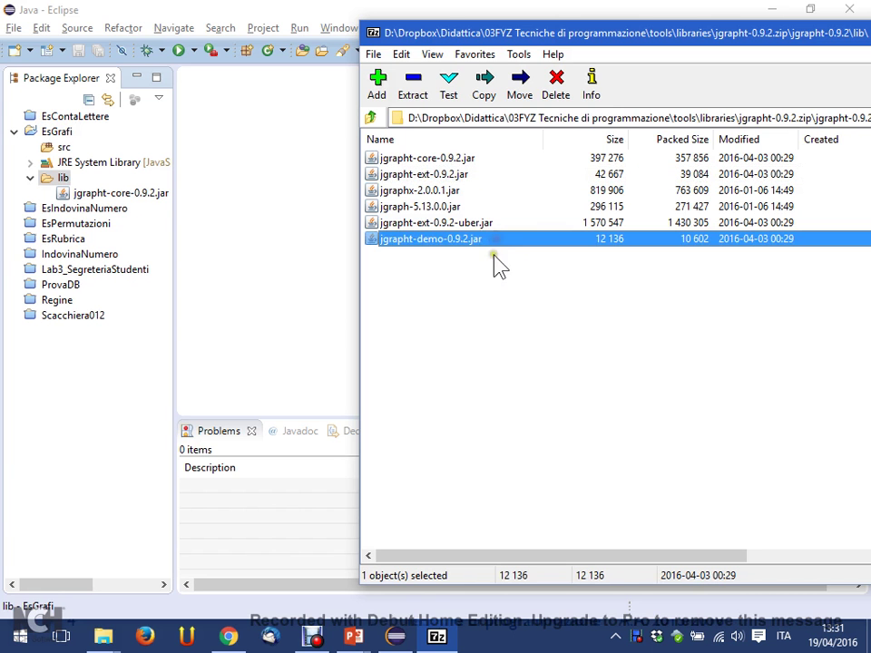
pyautogui.click(501, 334)
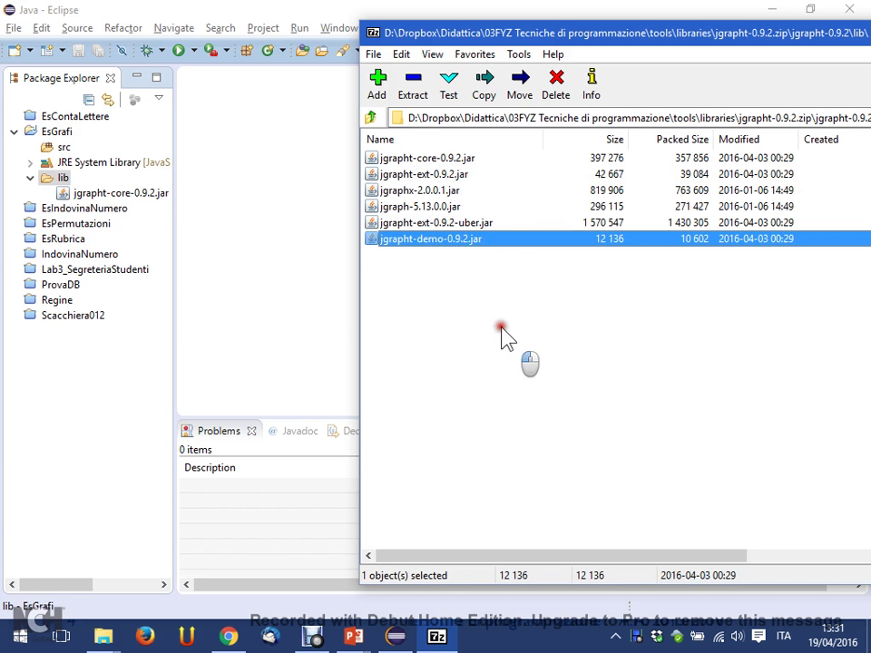
pyautogui.click(520, 223)
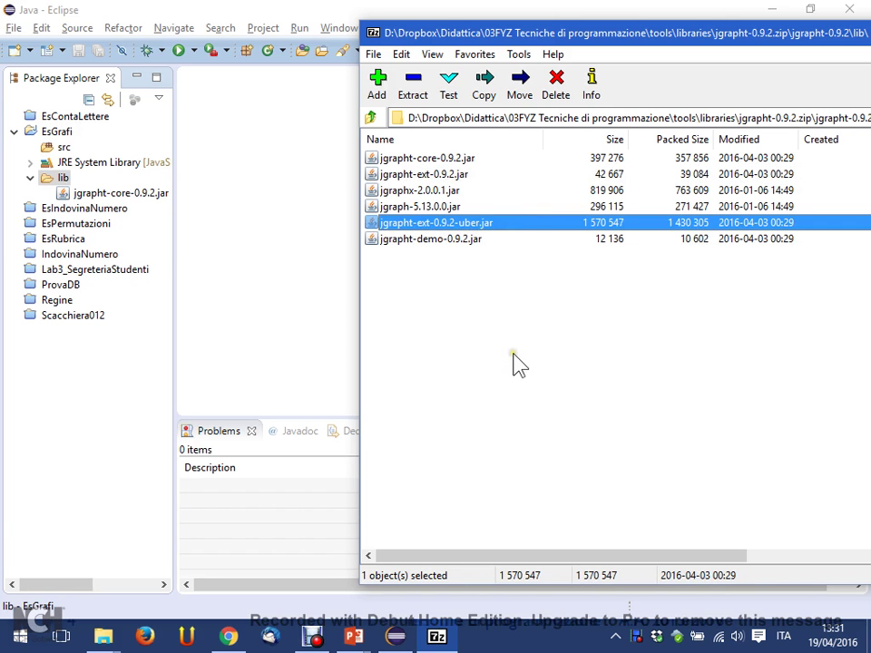
pyautogui.click(554, 272)
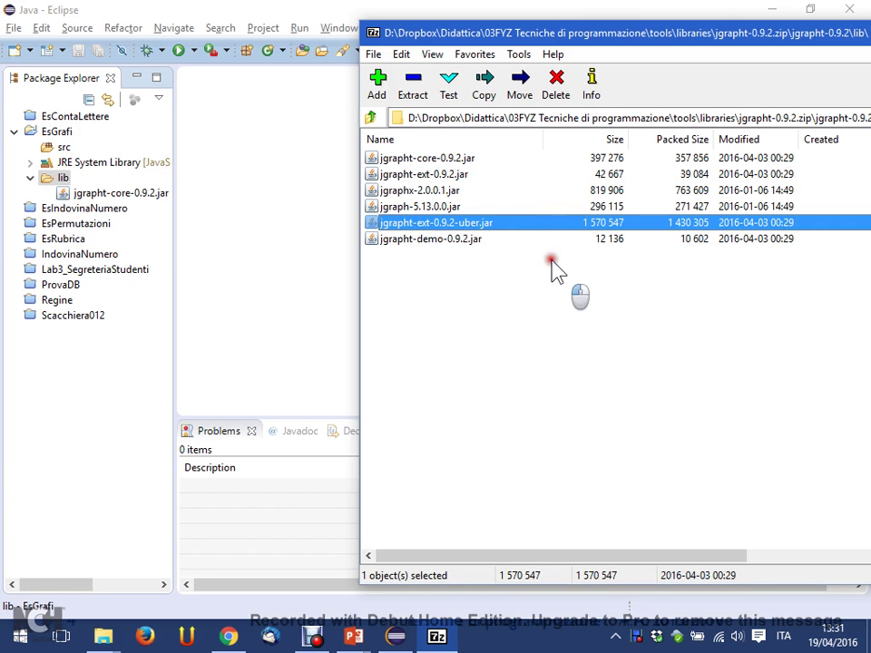
pyautogui.click(507, 157)
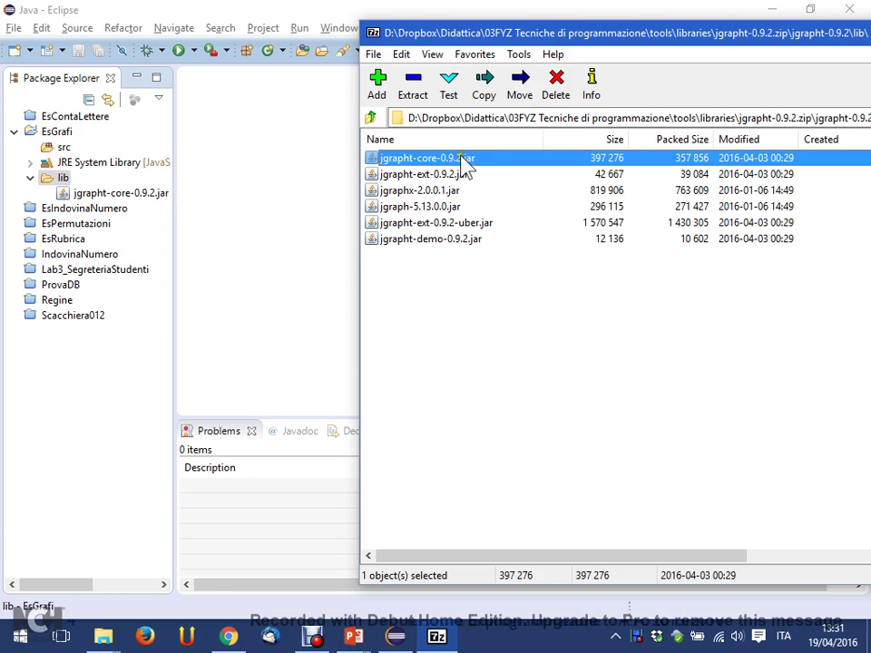
pyautogui.click(376, 40)
pyautogui.click(377, 41)
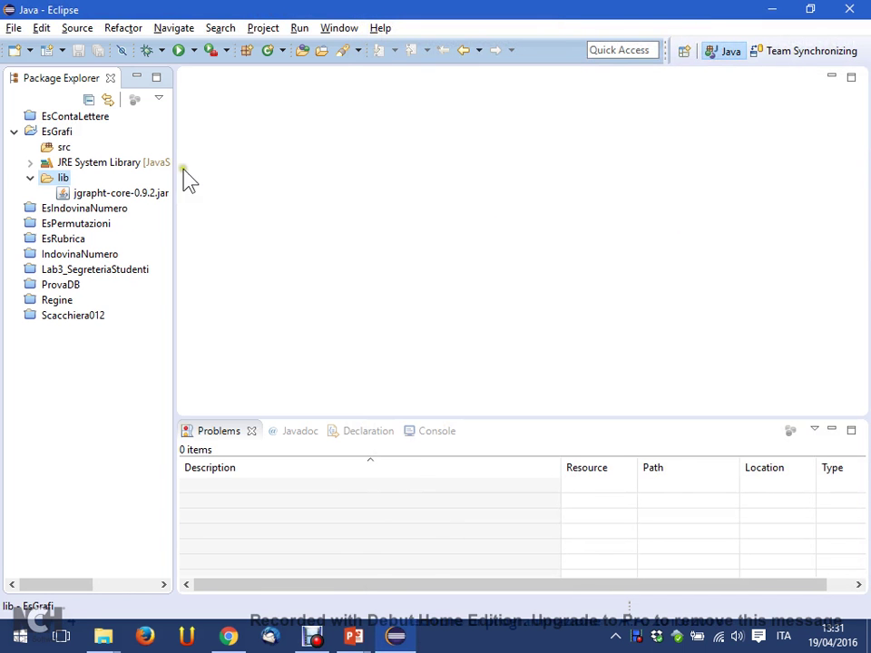
# Step: Add jgrapht-core-0.9.2.jar from the lib folder to the EsGrafi project's build path
pyautogui.click(130, 200)
pyautogui.rightClick(132, 199)
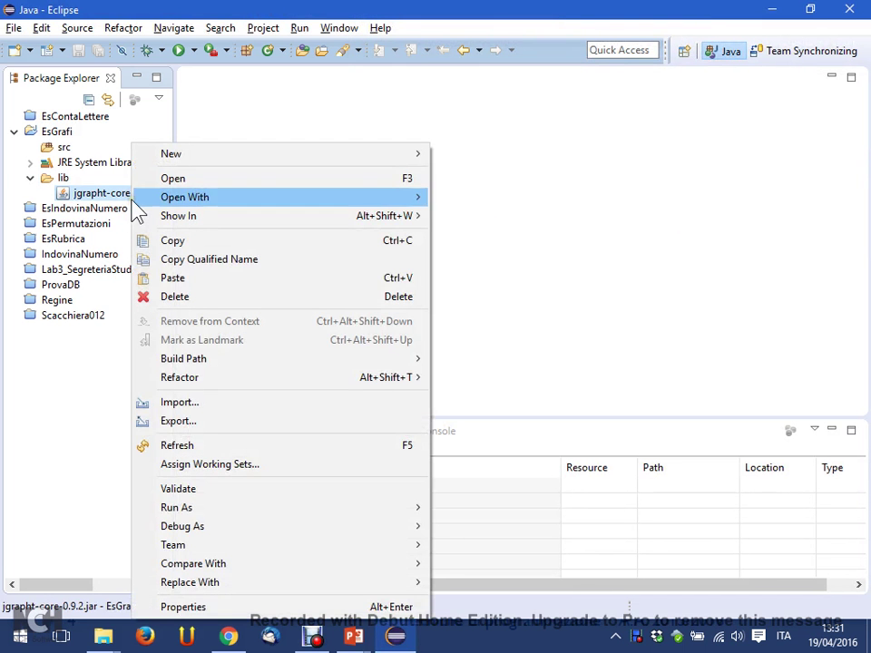
pyautogui.moveTo(239, 359)
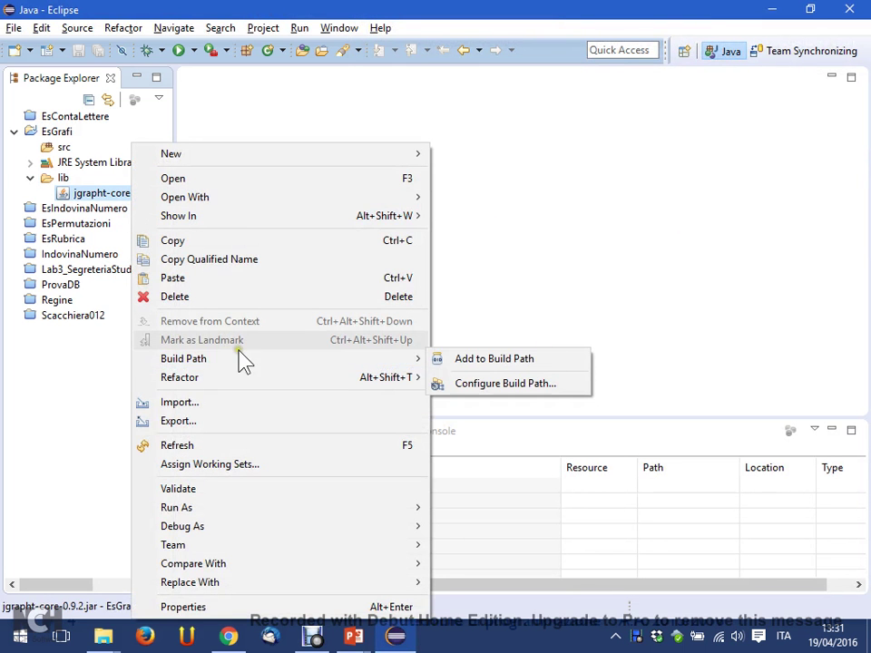
pyautogui.click(558, 363)
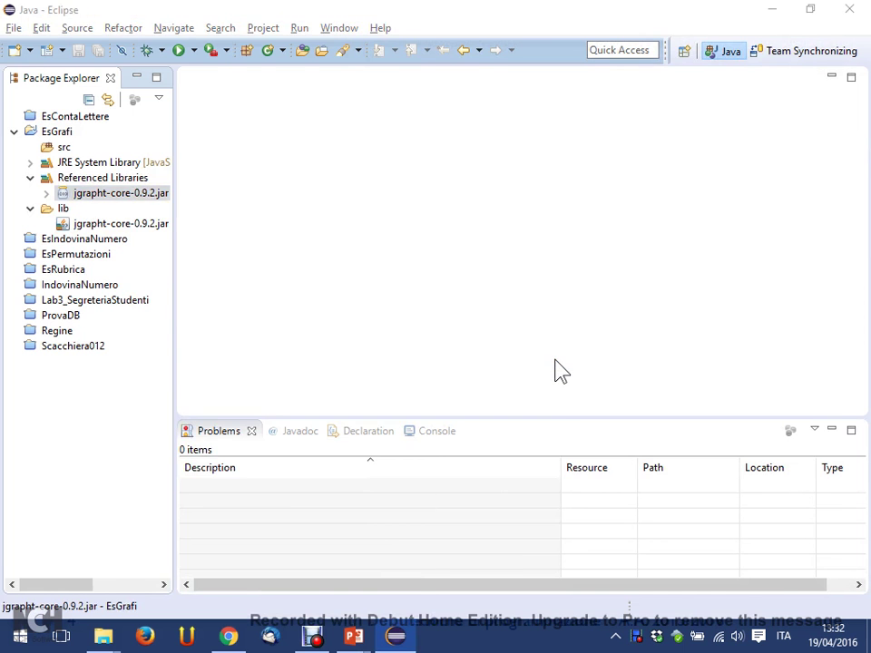
# Step: Switch to the PowerPoint slide show and advance from the JGraphT slide to the JGraphT structure slide
pyautogui.hotkey('alt', 'Tab')
pyautogui.hotkey('alt', 'Tab')
pyautogui.press('Tab')
pyautogui.press('Tab')
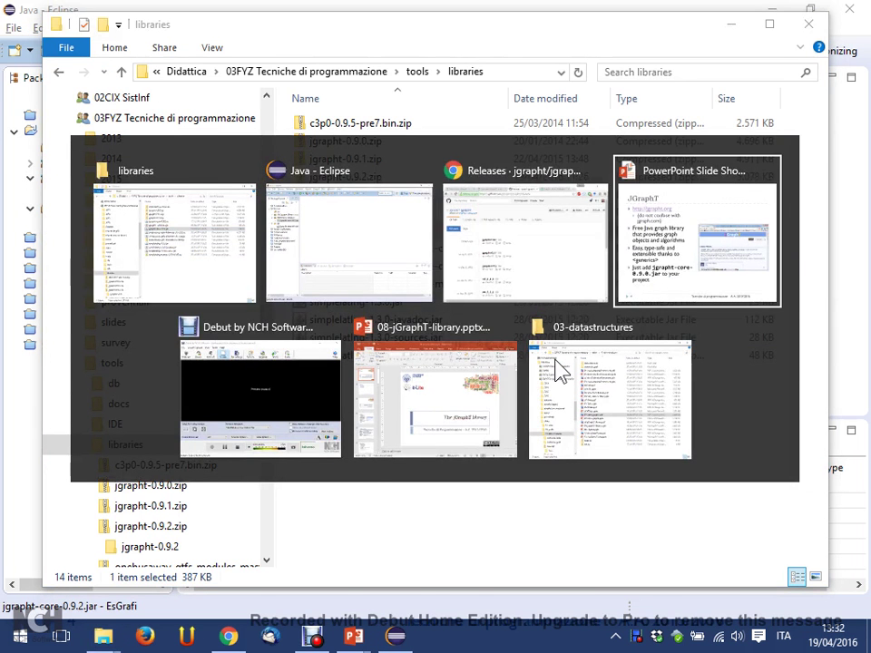
pyautogui.click(347, 206)
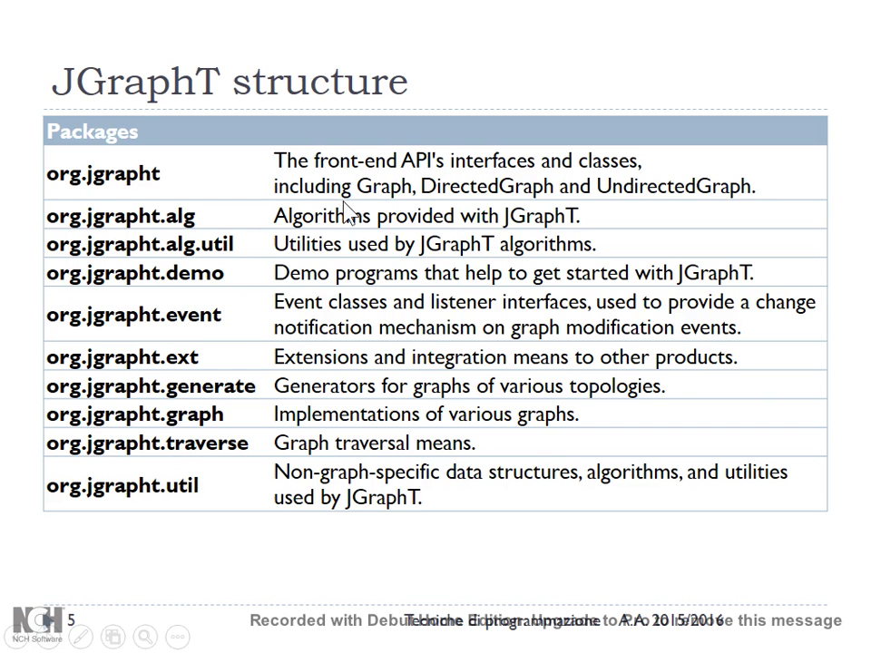